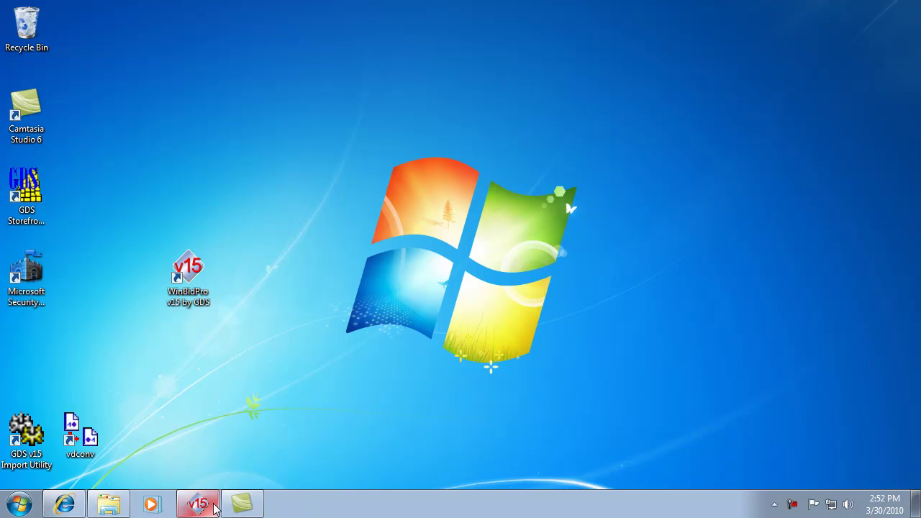
Switch to WinBidPro and create a three-panel Bronze IG500 elevation named "Split with Window", 130 inches wide and 150 inches high
click(205, 505)
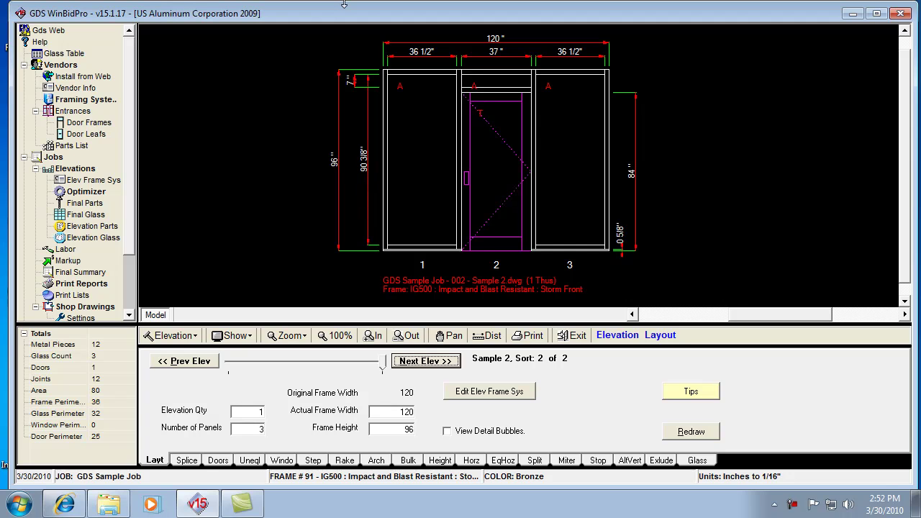
click(445, 364)
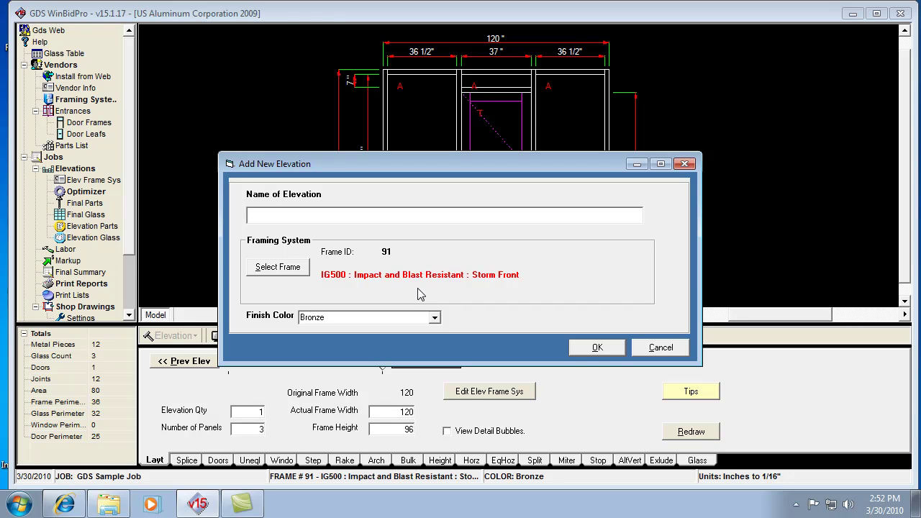
text(Split with Window)
key(Tab)
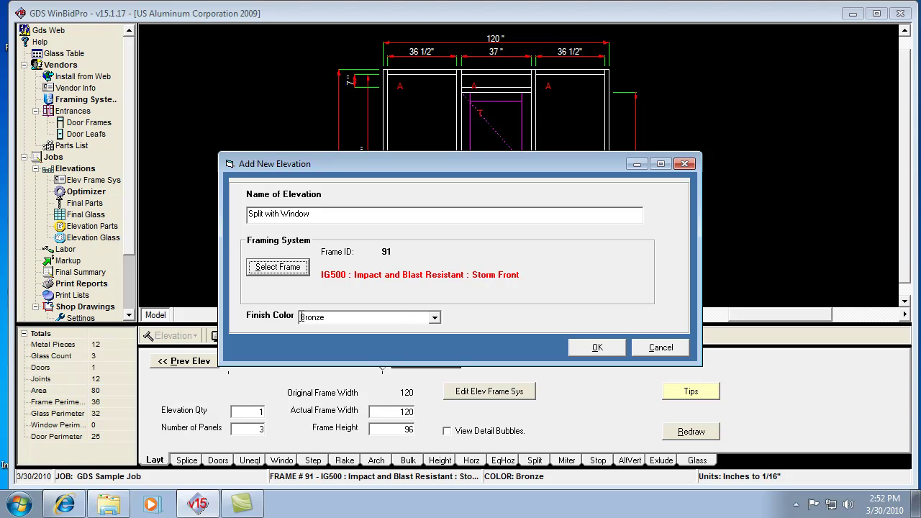
click(588, 348)
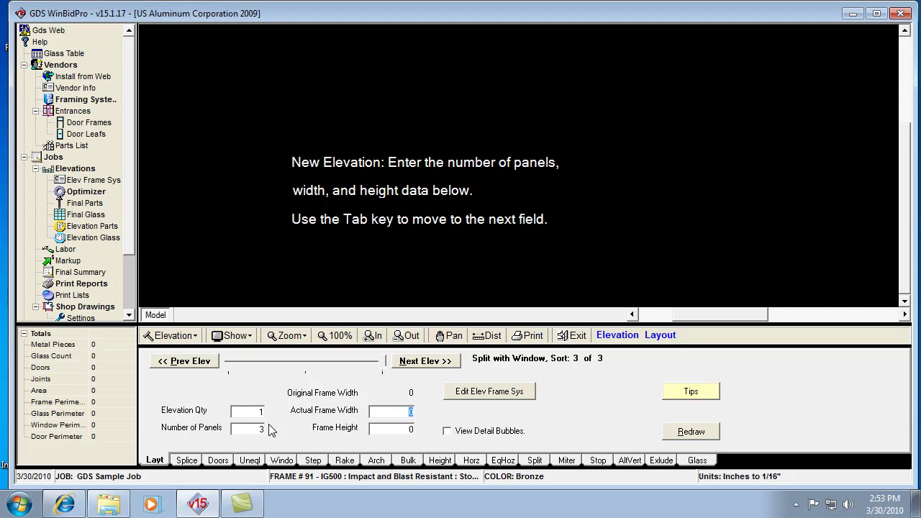
text(13)
key(Tab)
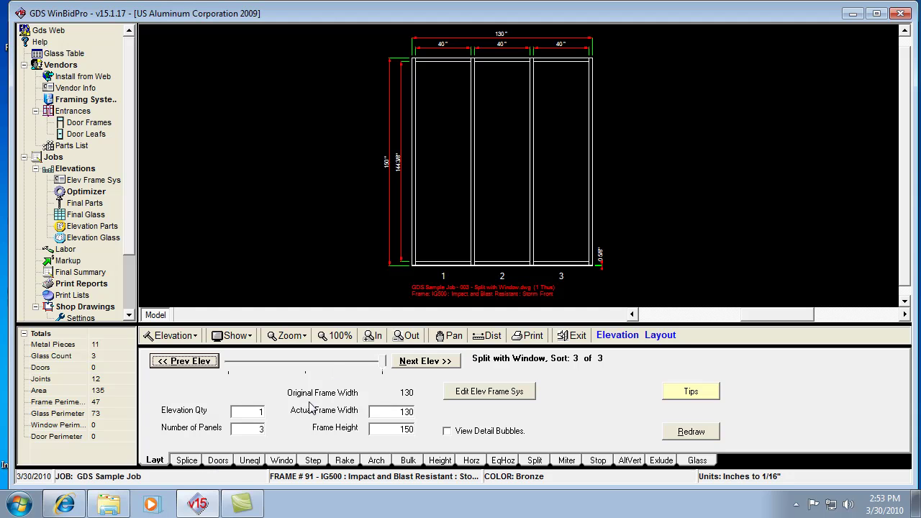
Add the OF425 IG500 no-transom pair door frame and the DC224 #250 Narrow pair door leaf to panel 2
click(218, 465)
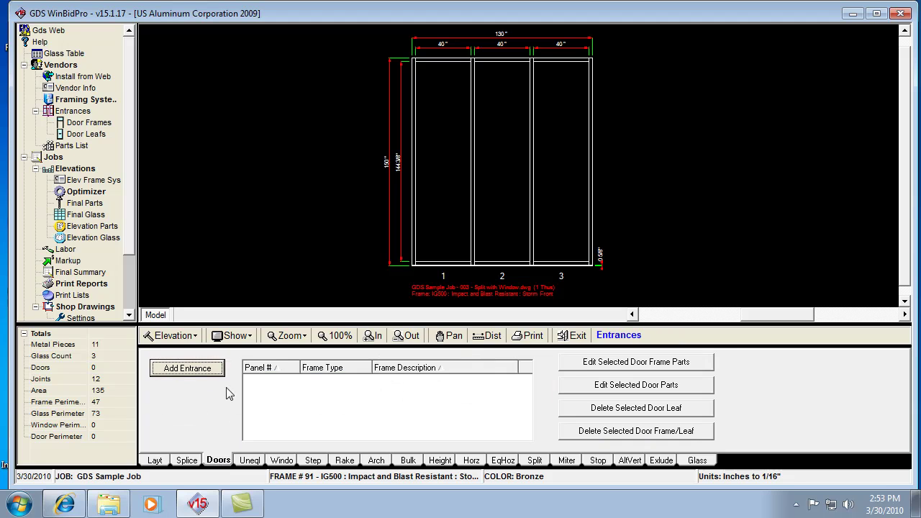
click(192, 372)
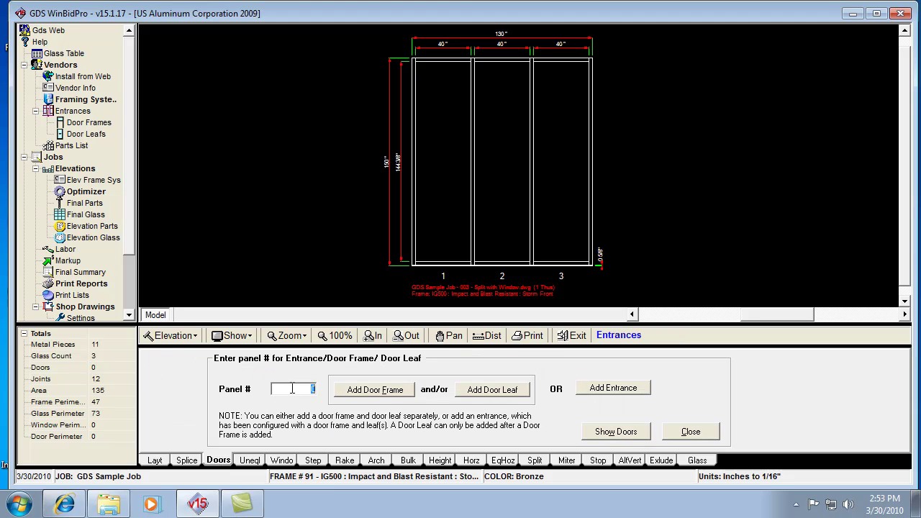
click(363, 392)
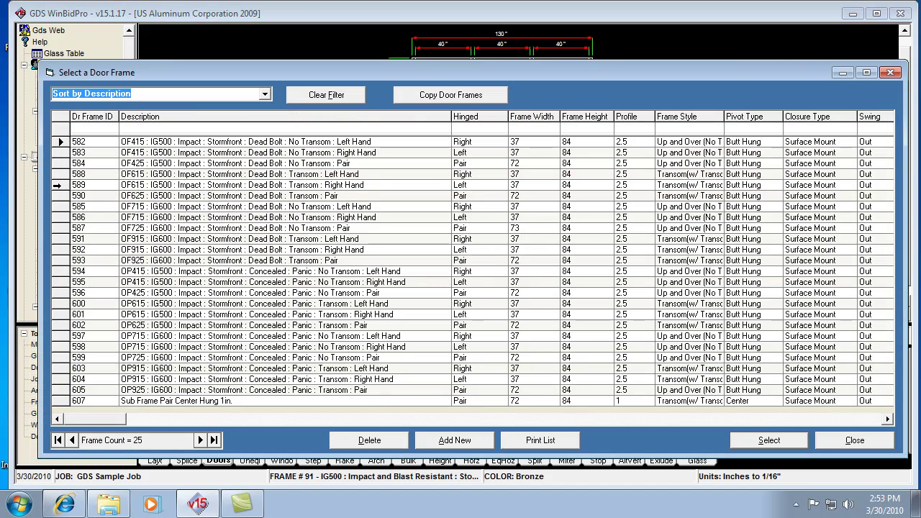
click(60, 164)
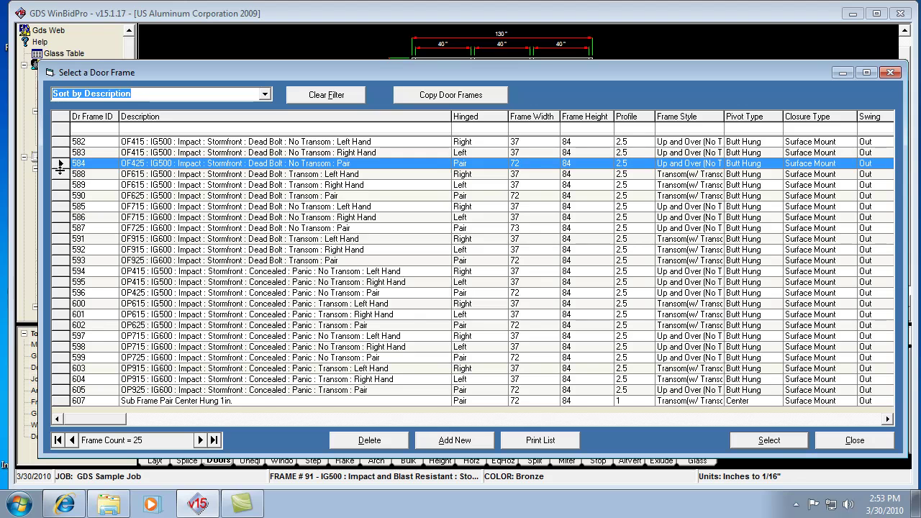
click(768, 441)
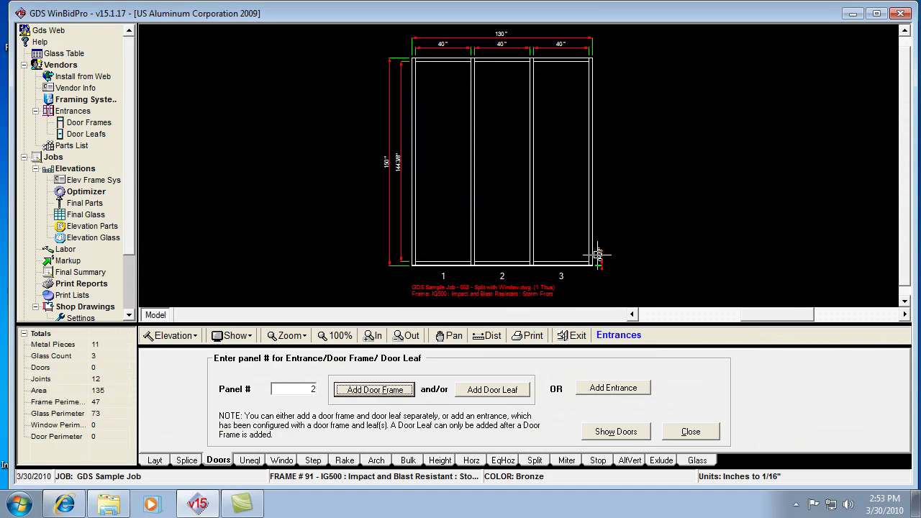
click(503, 391)
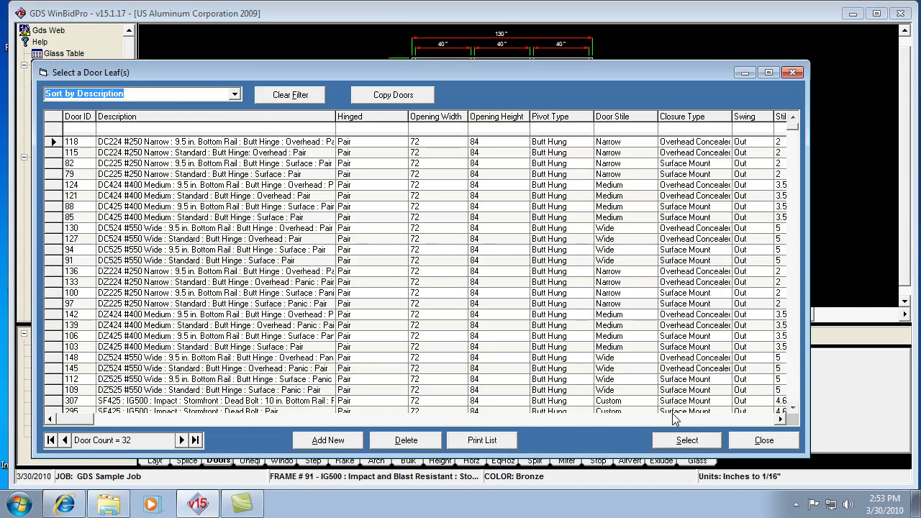
click(685, 440)
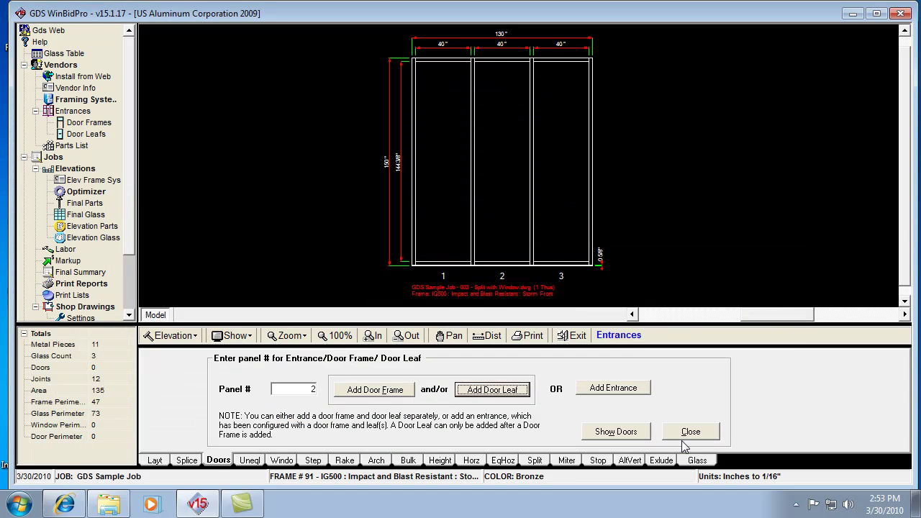
click(600, 432)
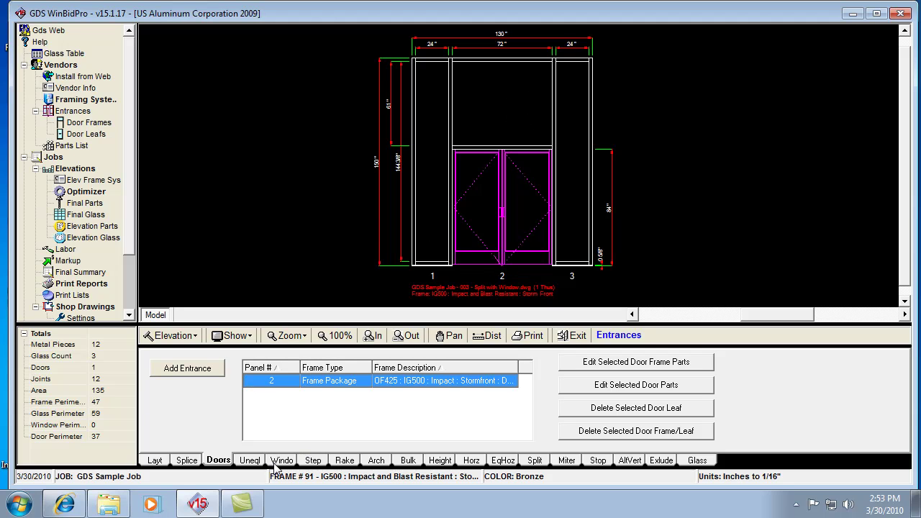
Add a Hoz 1 horizontal at a height of 84 inches for all panels
click(469, 462)
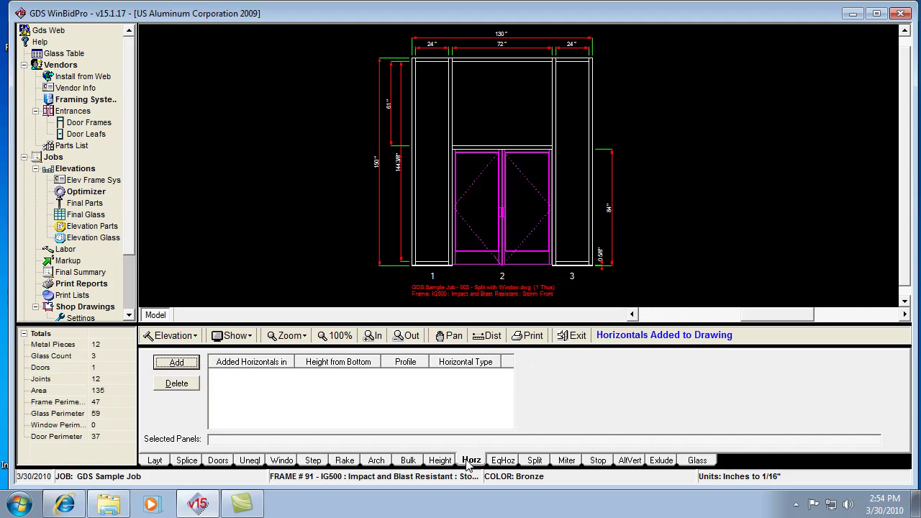
click(177, 365)
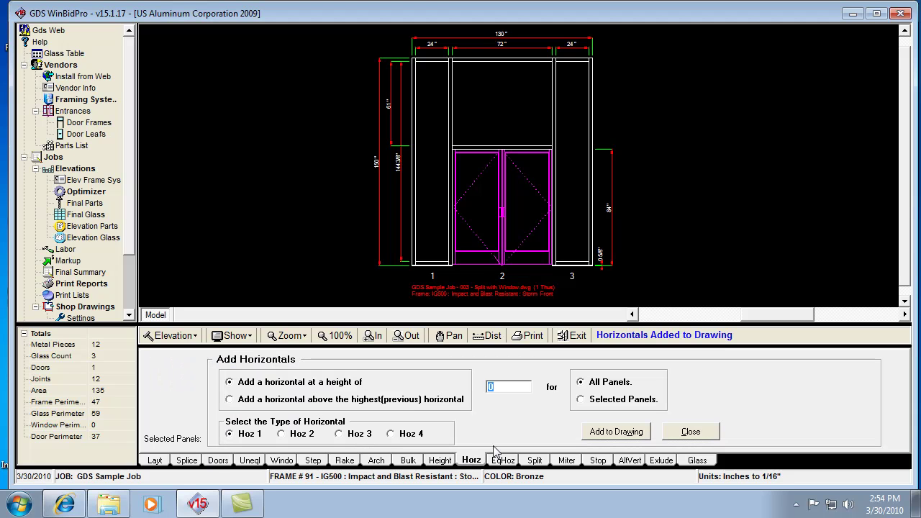
text(84)
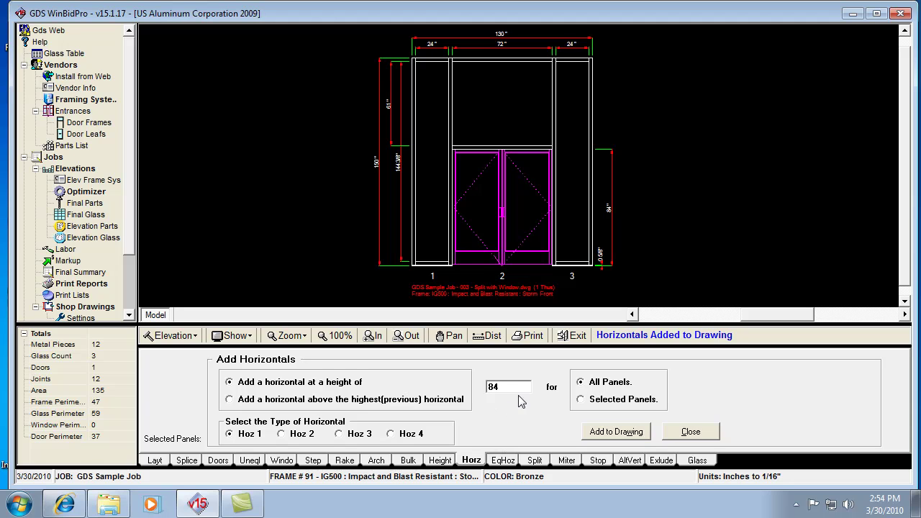
click(625, 434)
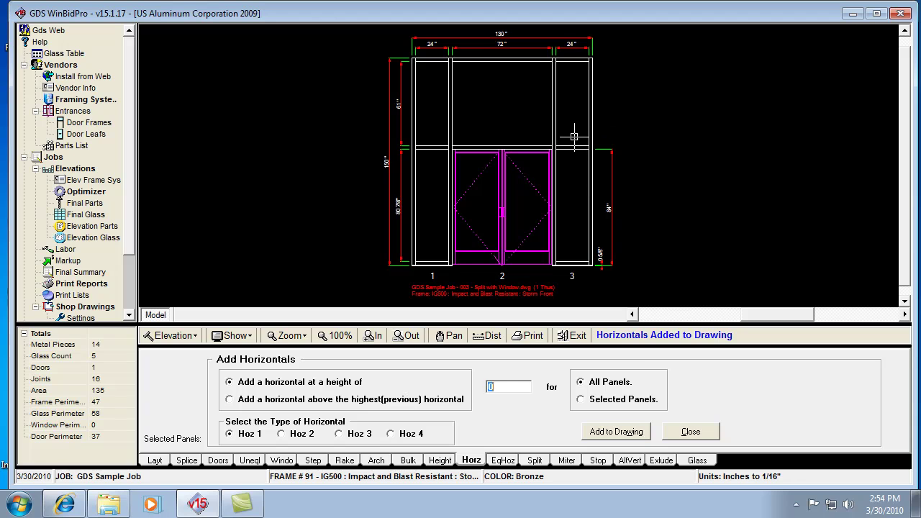
click(689, 432)
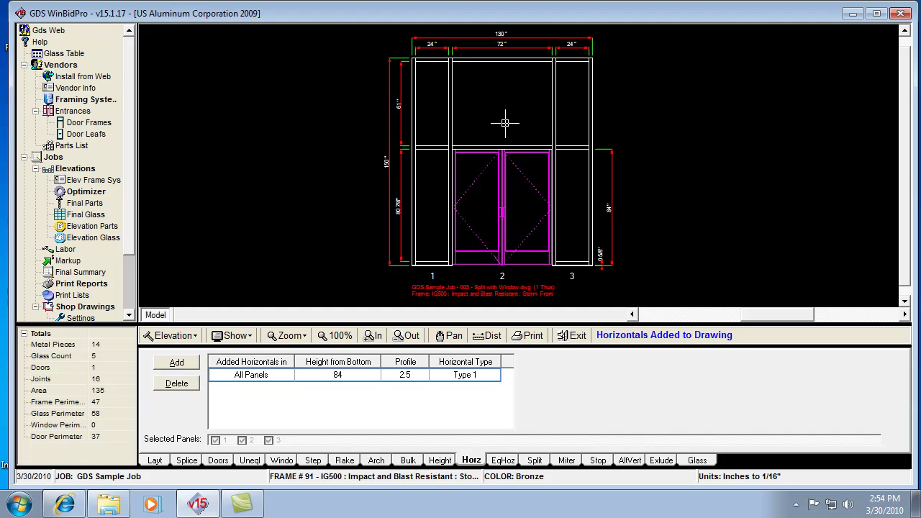
Add one split in panel 2 from a height of 84 to 150 inches
click(534, 461)
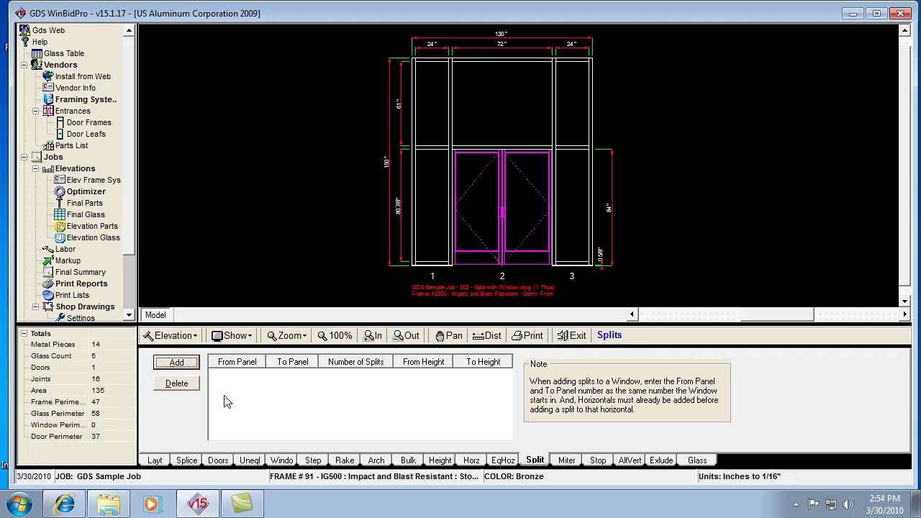
click(176, 363)
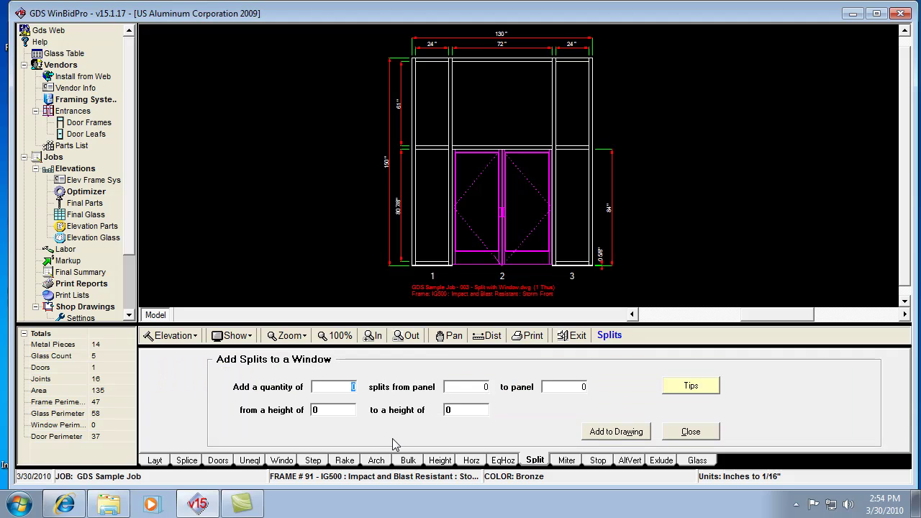
text(1)
key(Tab)
text(22)
key(Tab)
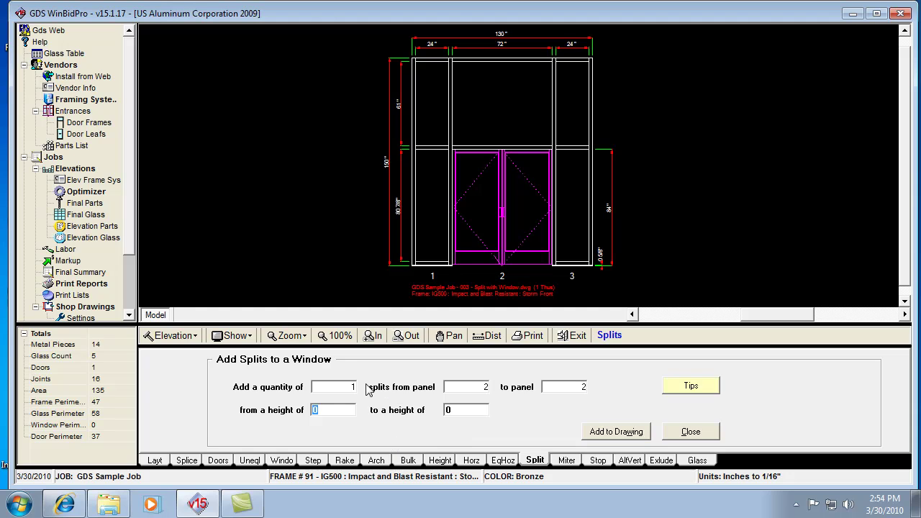
text(8)
text(4)
key(Tab)
text(150)
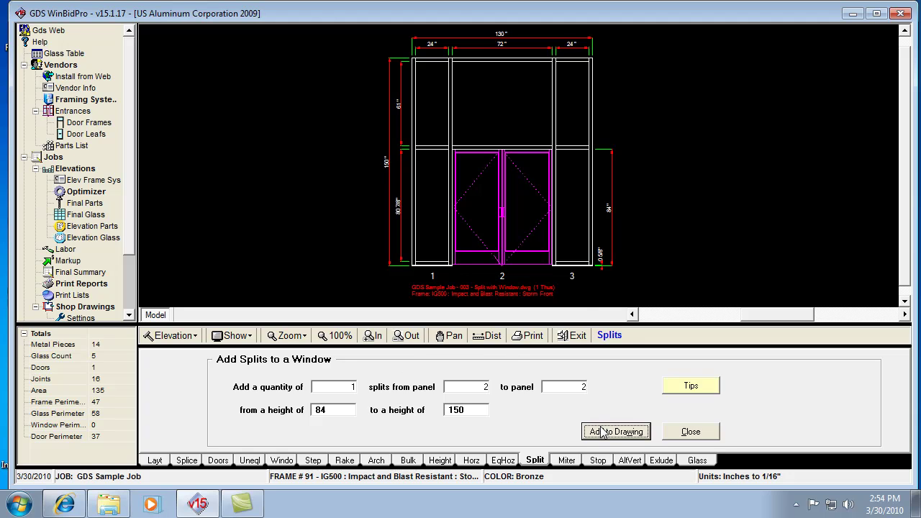
click(604, 431)
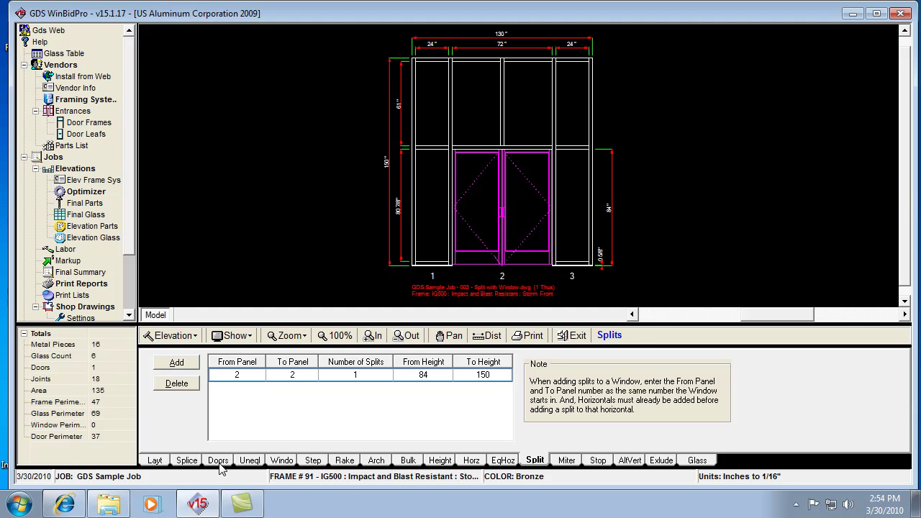
Delete the split above the doors and the all-panel horizontal at 84 inches
click(177, 384)
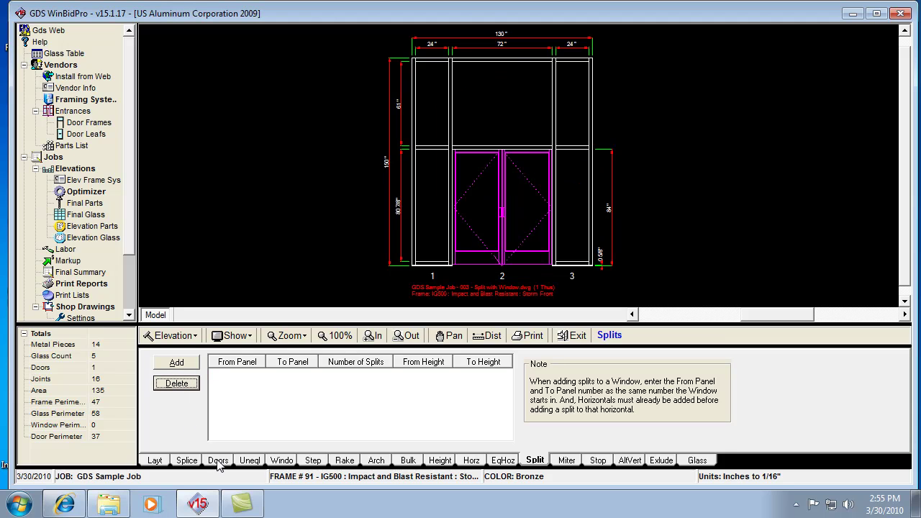
click(475, 462)
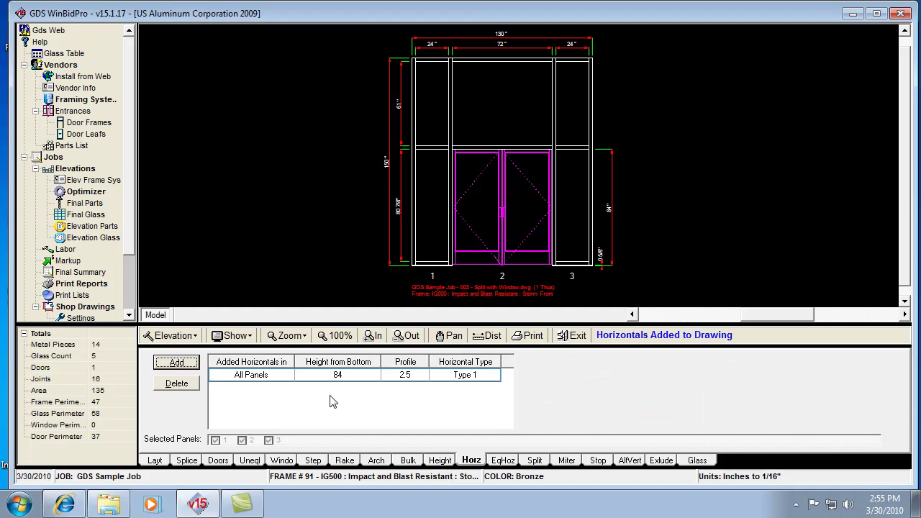
click(178, 384)
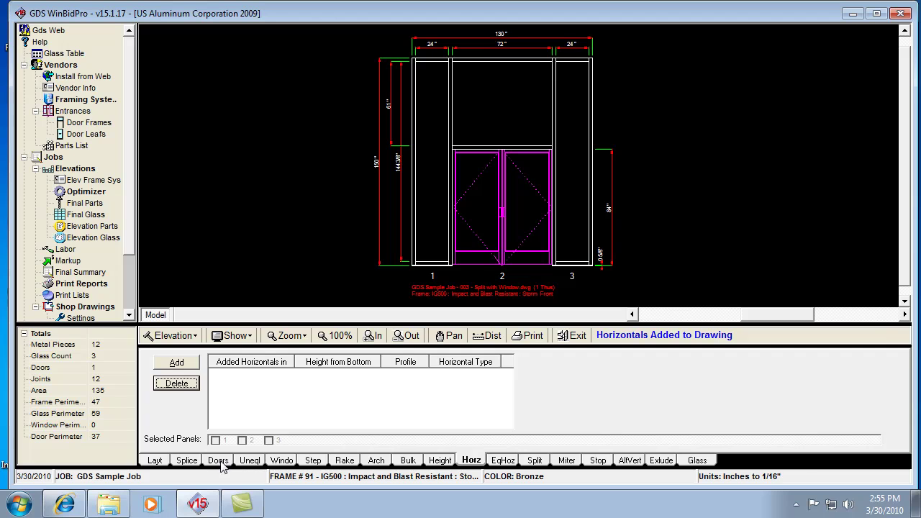
Add a window spanning panels 1 to 3 from a height of 84 to 150 inches with the Hoz 1 type
click(281, 460)
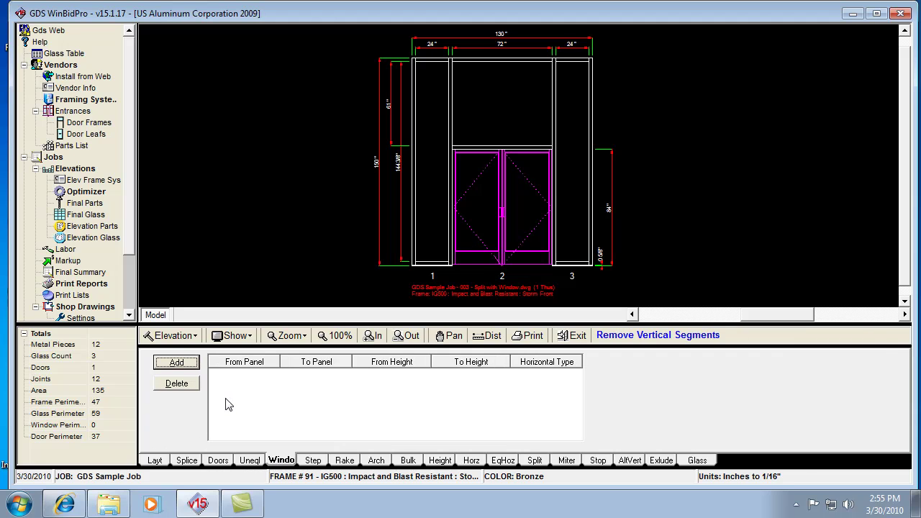
click(177, 363)
click(175, 364)
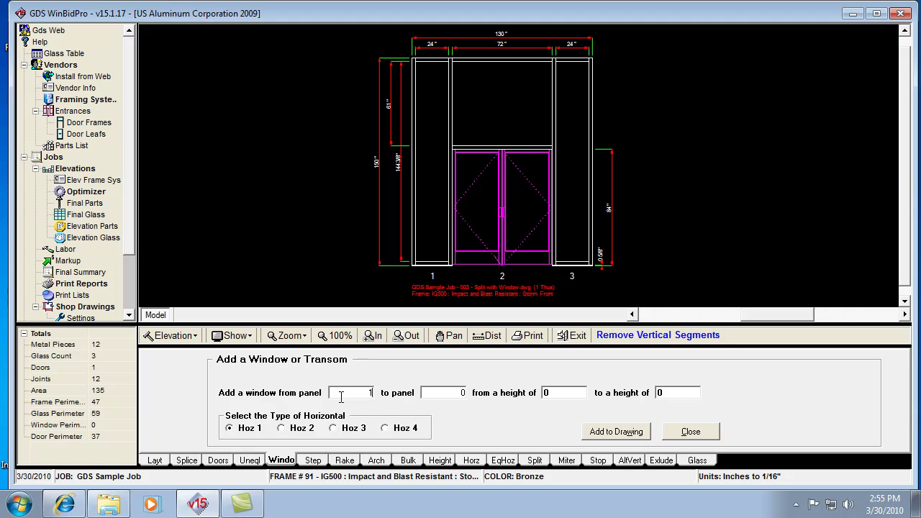
key(Tab)
text(3)
key(Tab)
text(84)
key(Tab)
text(180)
click(590, 430)
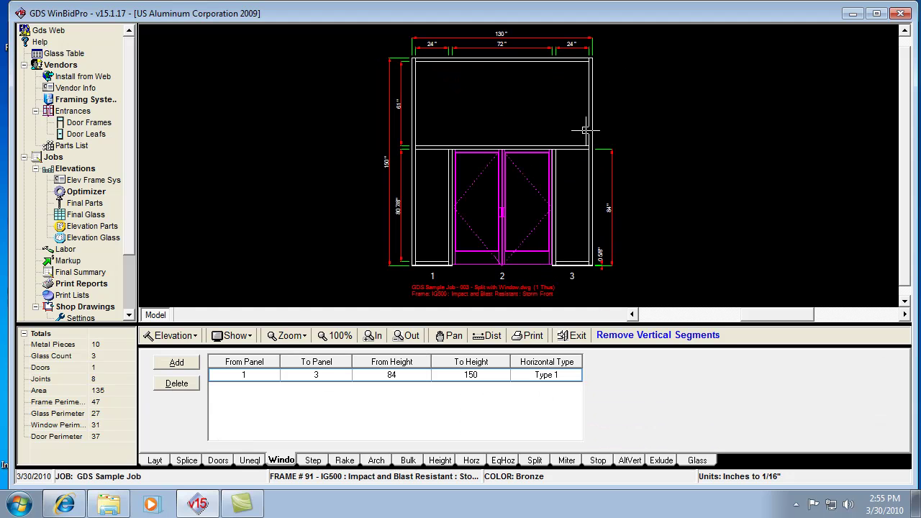
Add two splits to the window that starts in panel 1, from a height of 84 to 150 inches
mouse_move(199, 505)
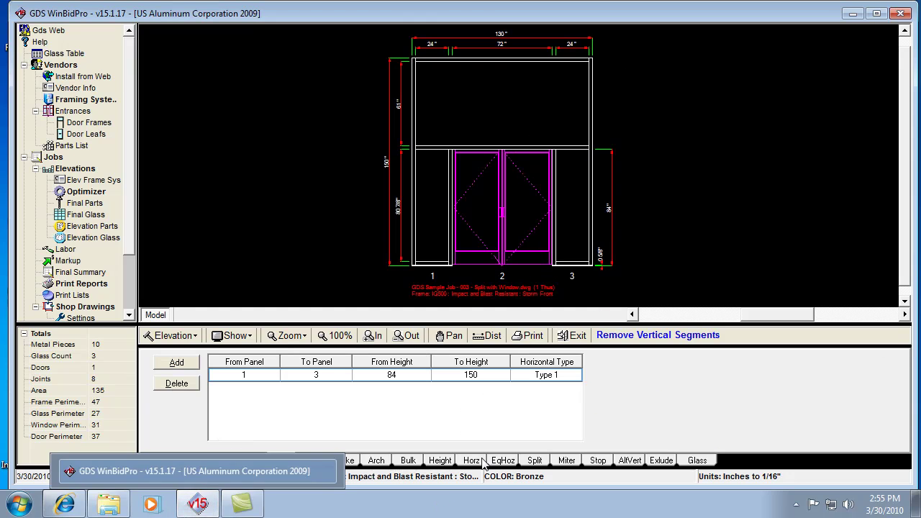
click(534, 461)
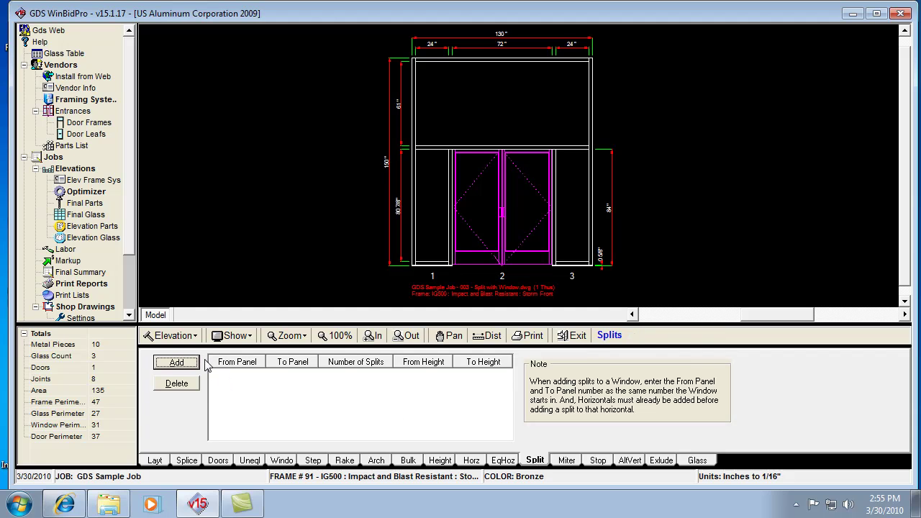
click(176, 364)
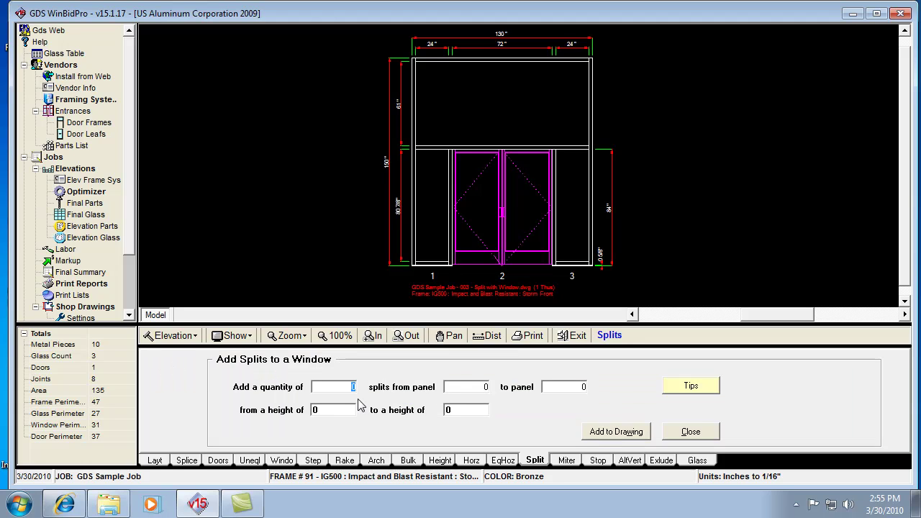
text(2)
key(Tab)
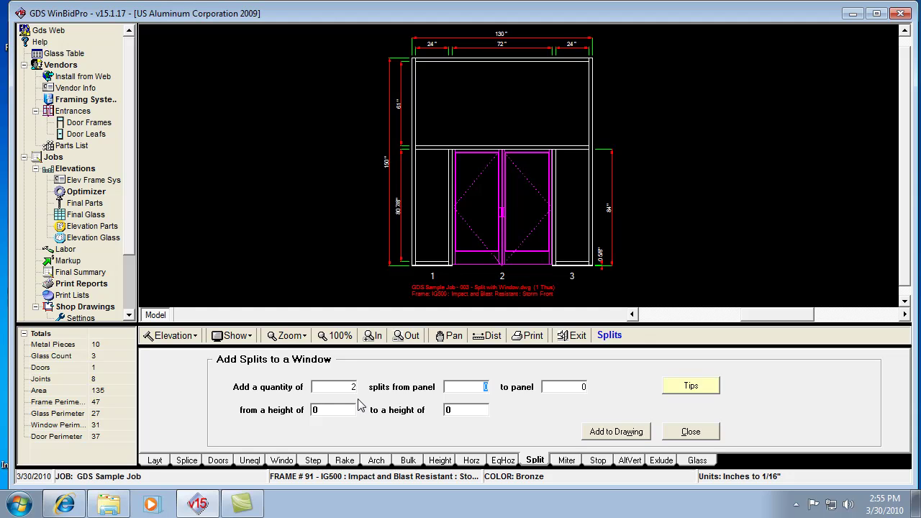
text(1)
key(Tab)
text(1)
click(343, 412)
text(84)
key(Tab)
text(150)
click(617, 431)
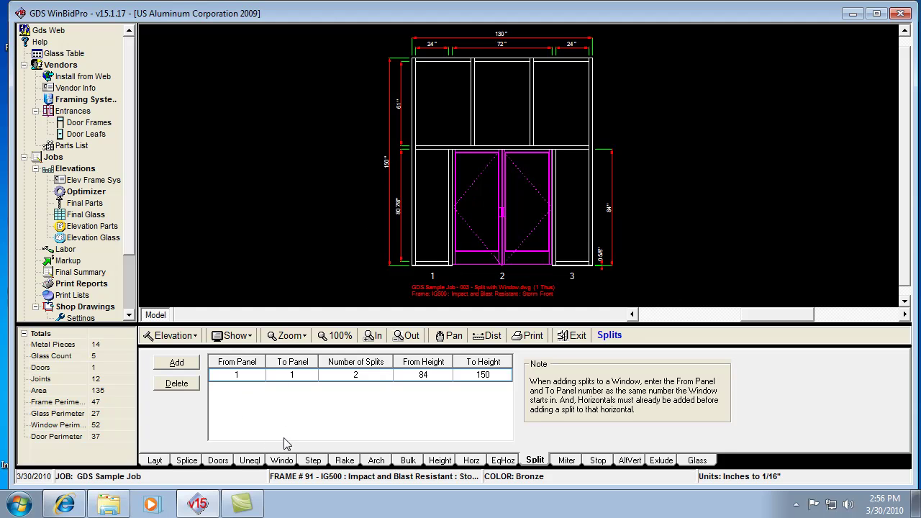
Add a Hoz 1 horizontal at a height of 36 inches for all panels
click(472, 460)
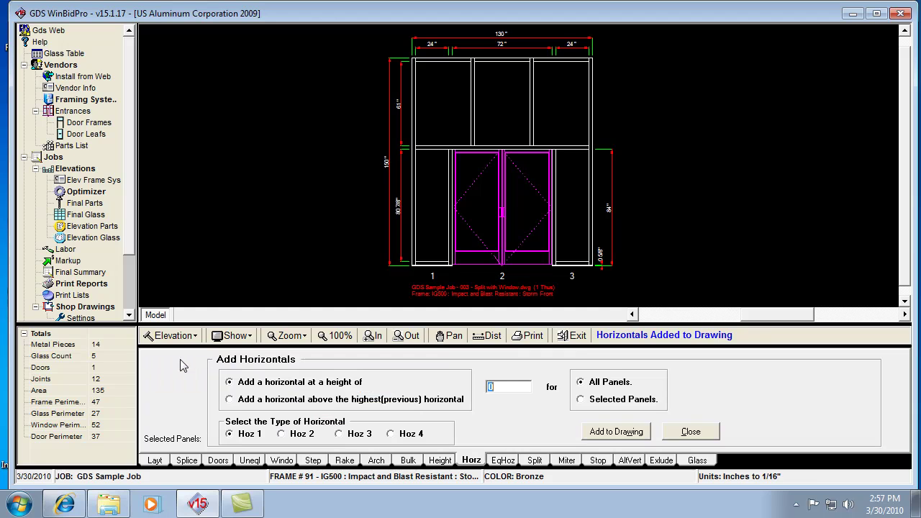
click(181, 362)
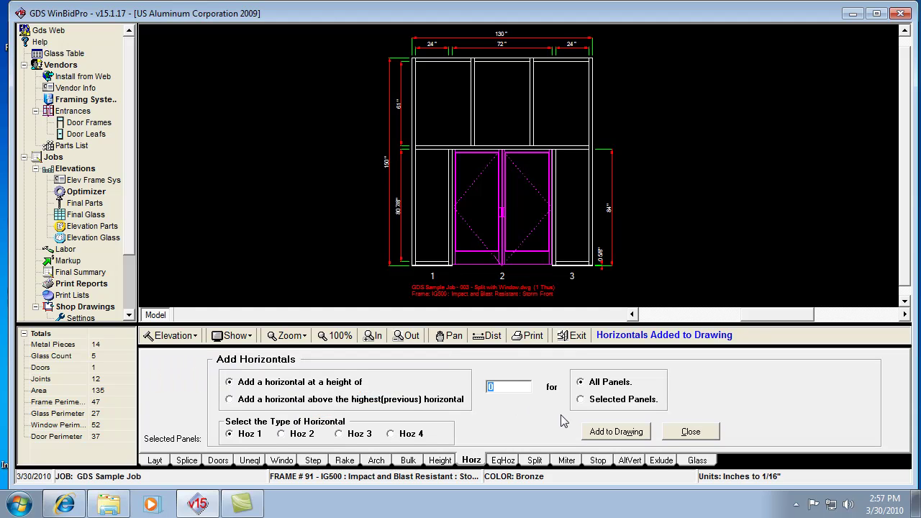
text(36)
key(Return)
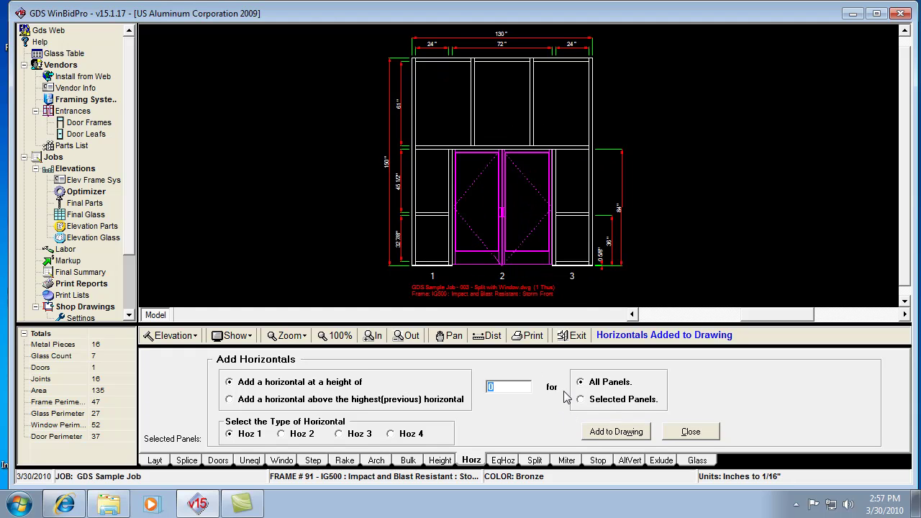
Add another Hoz 1 horizontal at a height of 110 inches for all panels
text(110)
key(Tab)
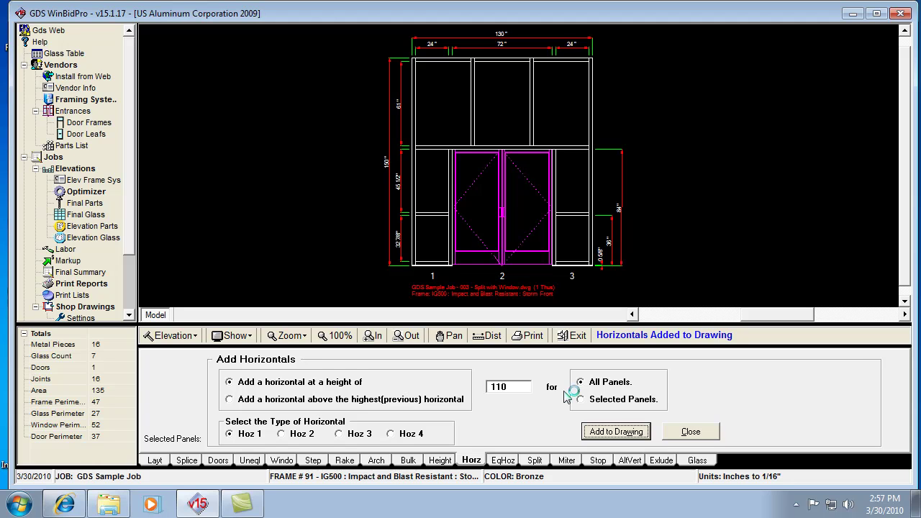